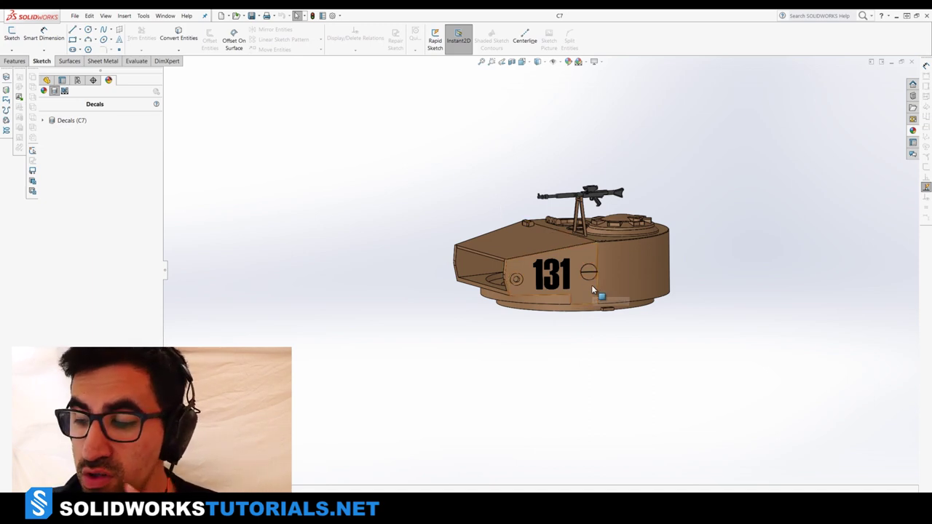
# Step: Zoom in on the turret's top details, then back out until the whole turret shows slightly larger
pyautogui.scroll(8, 591, 284)
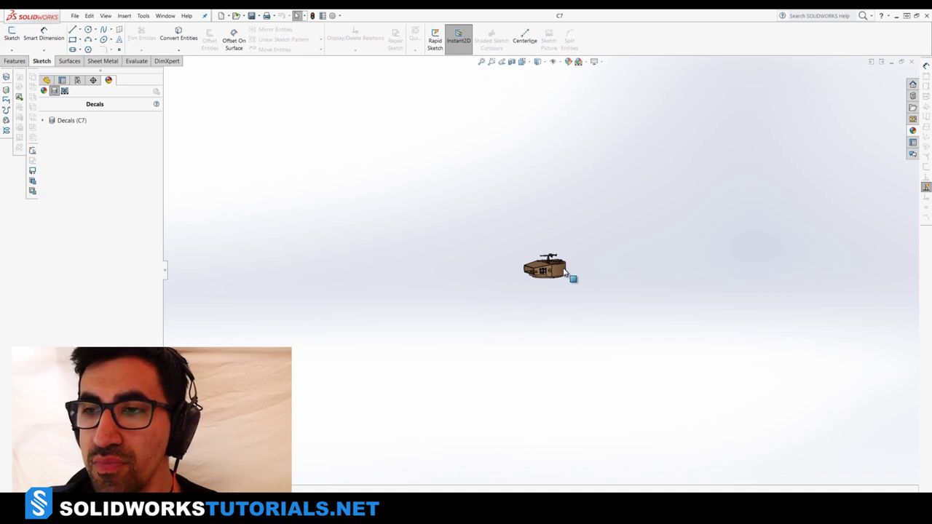
pyautogui.scroll(-8, 565, 270)
pyautogui.scroll(-4, 471, 265)
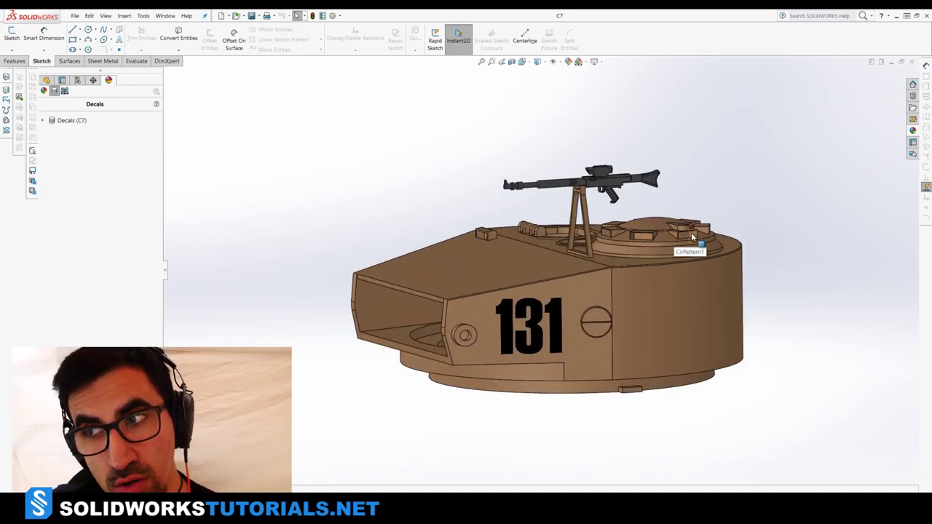
pyautogui.scroll(-10, 691, 232)
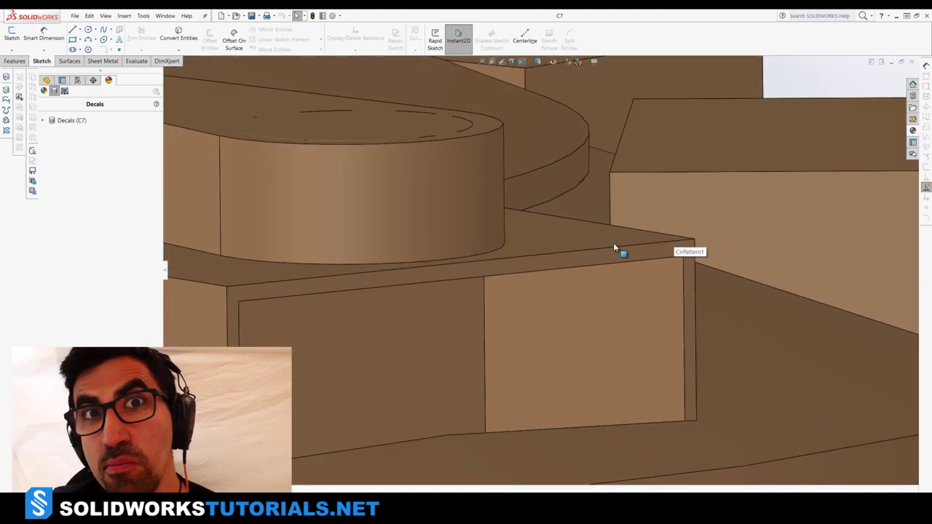
pyautogui.scroll(-3, 631, 303)
pyautogui.scroll(10, 629, 304)
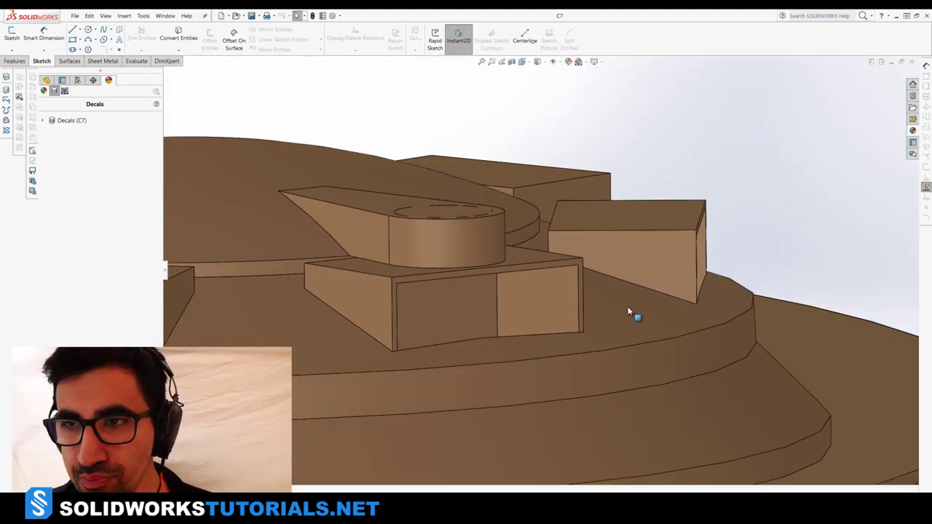
pyautogui.scroll(10, 629, 311)
pyautogui.scroll(-3, 468, 271)
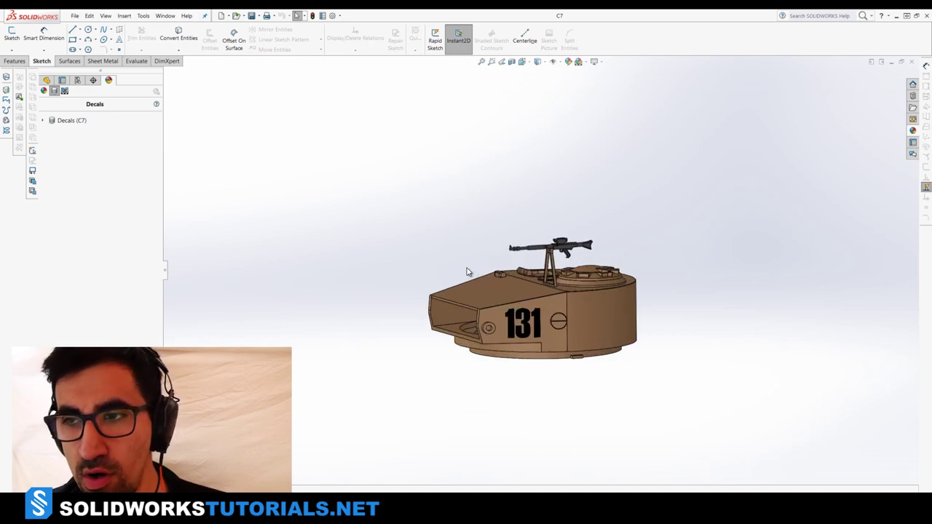
pyautogui.scroll(2, 591, 294)
pyautogui.scroll(-4, 574, 300)
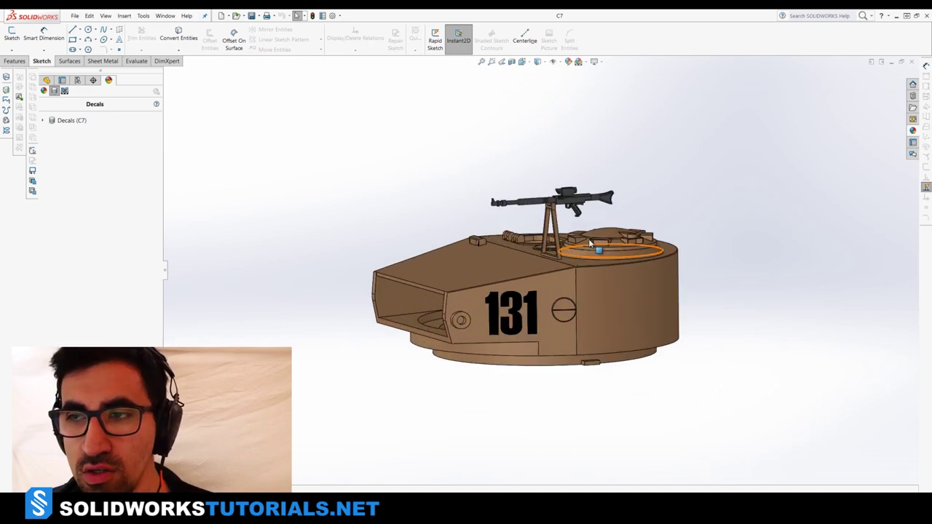
# Step: Orbit and pan the turret to look down on its top hatches, 131 side forward
pyautogui.moveTo(629, 156)
pyautogui.mouseDown(button='middle')
pyautogui.moveTo(526, 168)
pyautogui.moveTo(665, 170)
pyautogui.moveTo(537, 36)
pyautogui.moveTo(722, 126)
pyautogui.moveTo(689, 216)
pyautogui.mouseUp(button='middle')
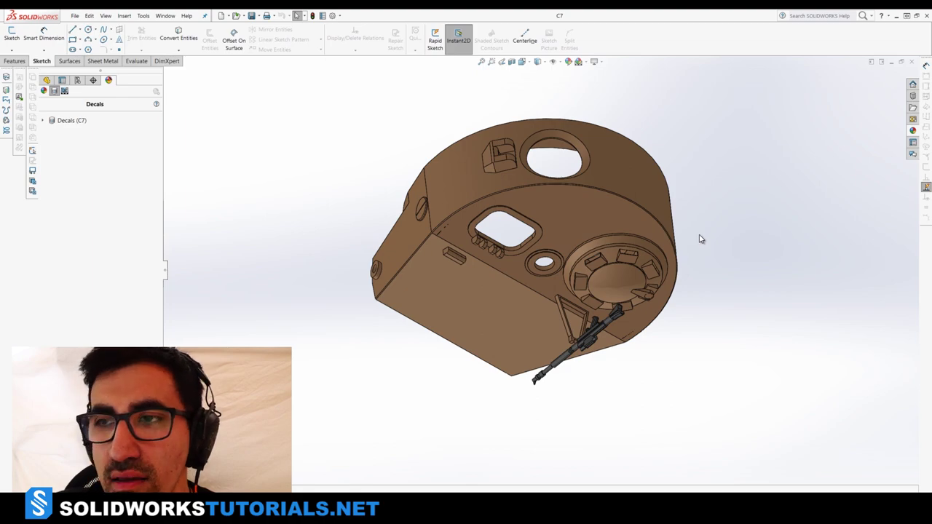
pyautogui.keyDown('ctrl'); pyautogui.moveTo(700, 239); pyautogui.dragTo(680, 196, button='middle'); pyautogui.keyUp('ctrl')
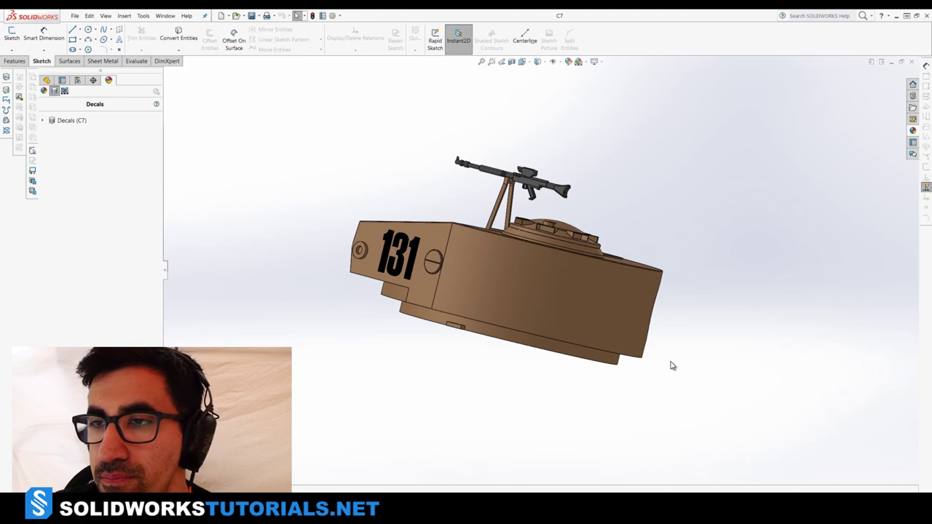
# Step: Rotate the turret to view its top and force a full rebuild of the part
pyautogui.moveTo(651, 235); pyautogui.dragTo(710, 282, button='middle')
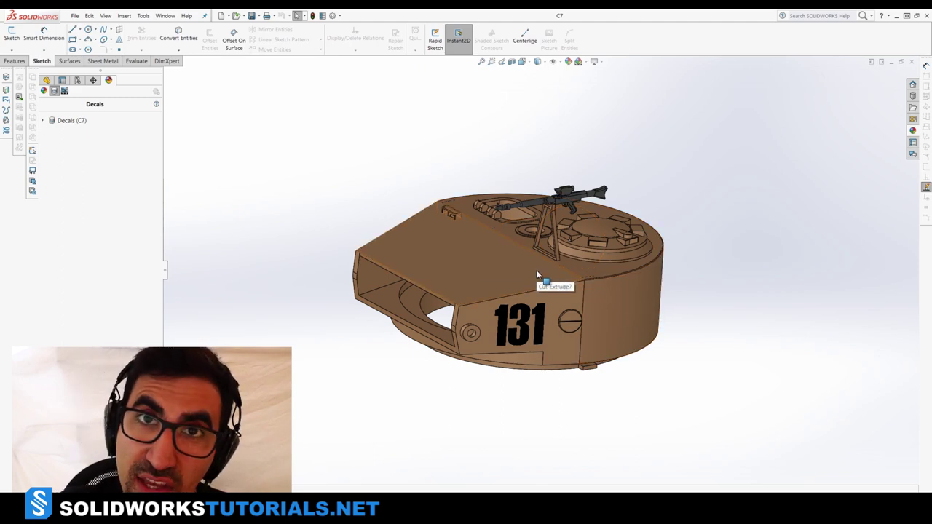
pyautogui.press('Tab')
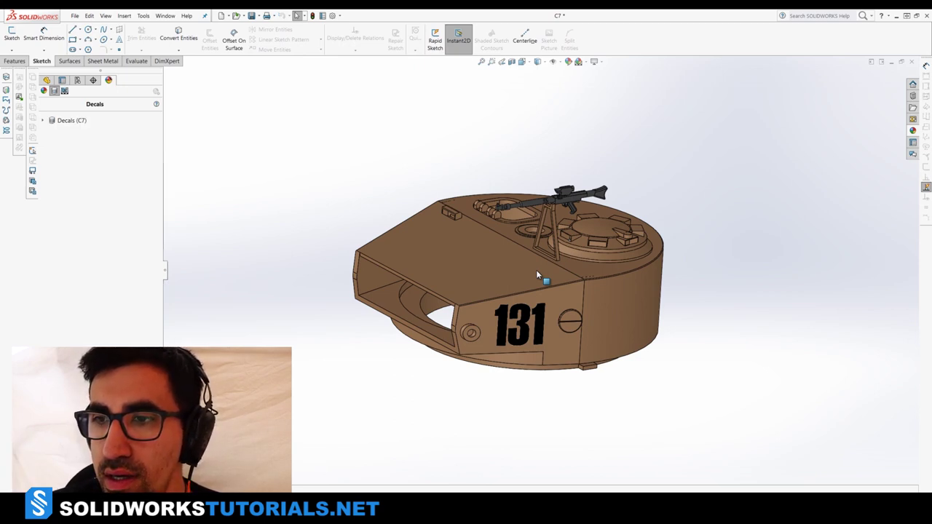
# Step: Orbit about the sloped top face to bring the turret's opposite side into view
pyautogui.click(480, 256)
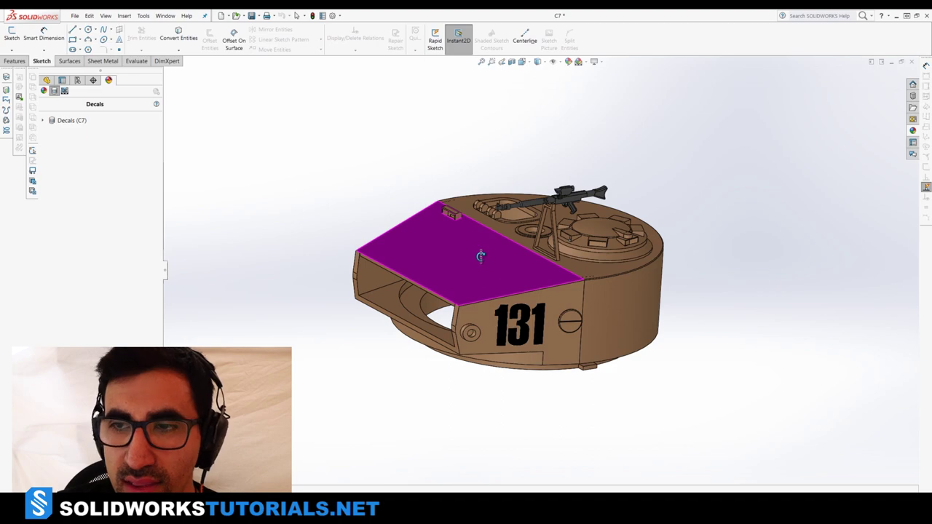
pyautogui.moveTo(476, 256); pyautogui.dragTo(679, 194, button='middle')
pyautogui.click(679, 197)
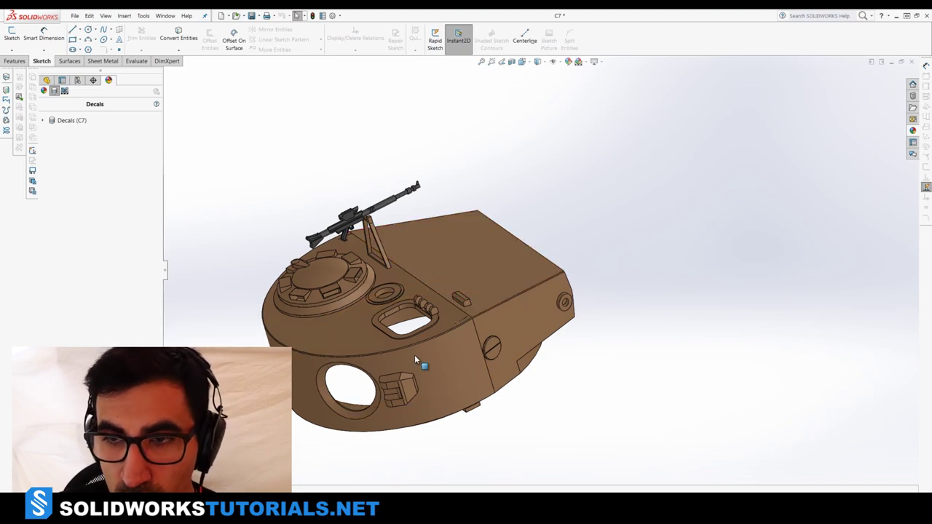
# Step: Zoom in and orbit around the small block below the gun mount, then zoom back out
pyautogui.scroll(-5, 397, 368)
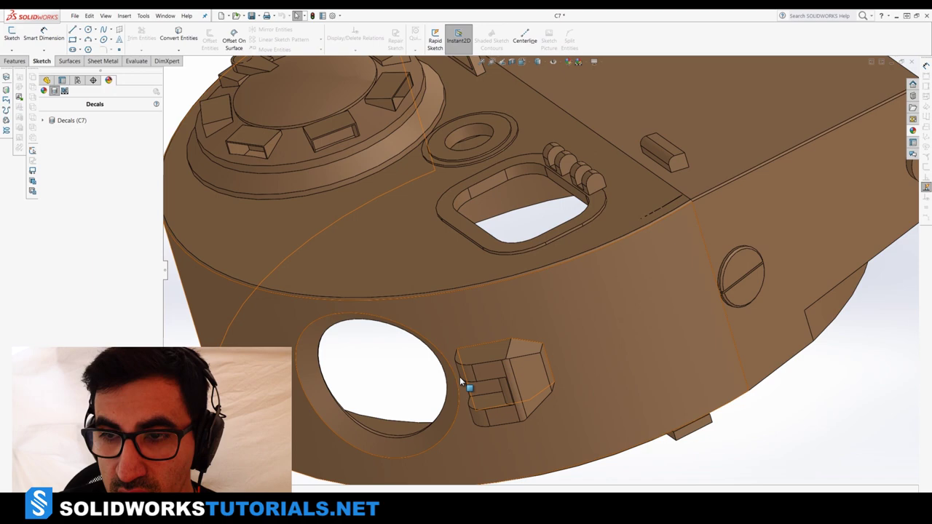
pyautogui.click(467, 375)
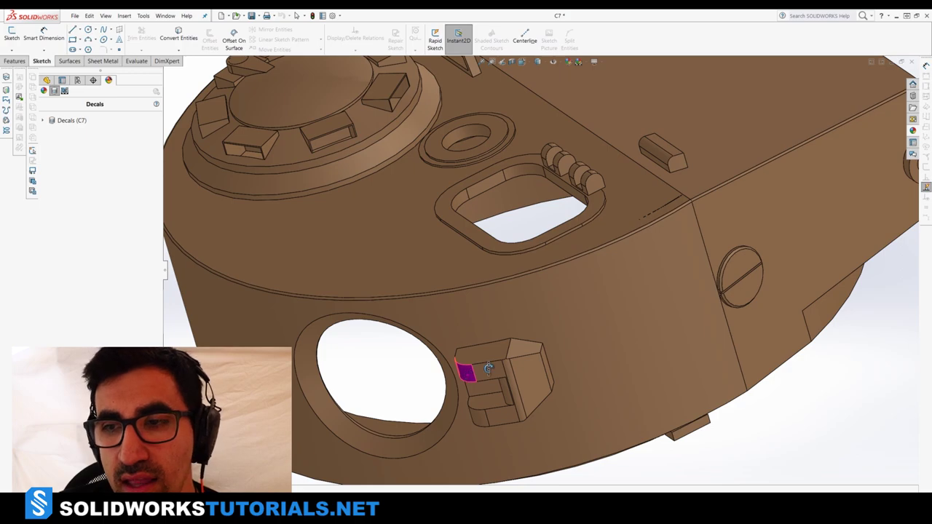
pyautogui.moveTo(466, 372); pyautogui.dragTo(493, 381, button='middle')
pyautogui.scroll(5, 519, 266)
pyautogui.scroll(-2, 519, 266)
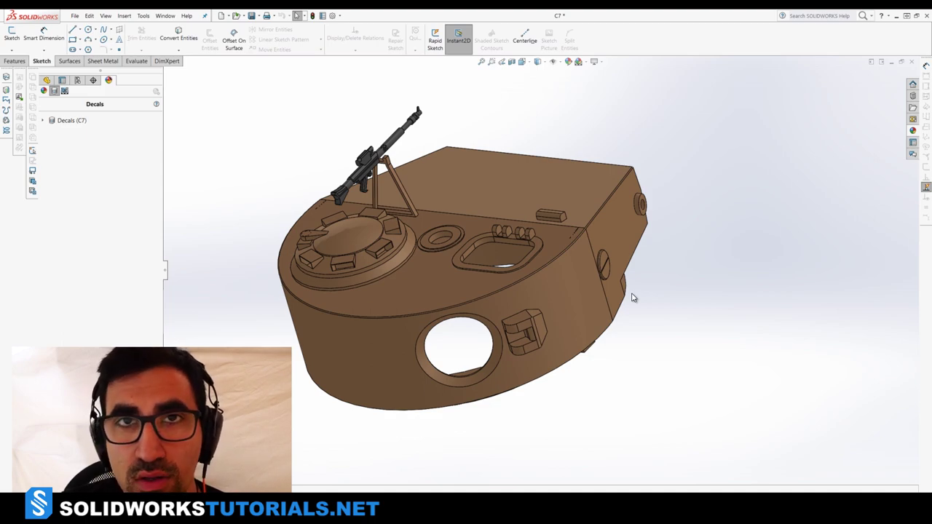
pyautogui.press('r')
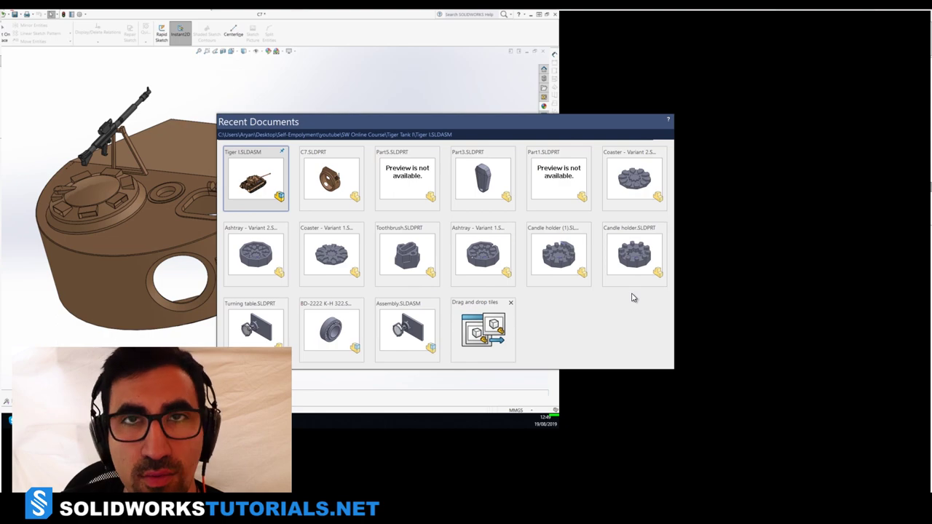
pyautogui.press('Escape')
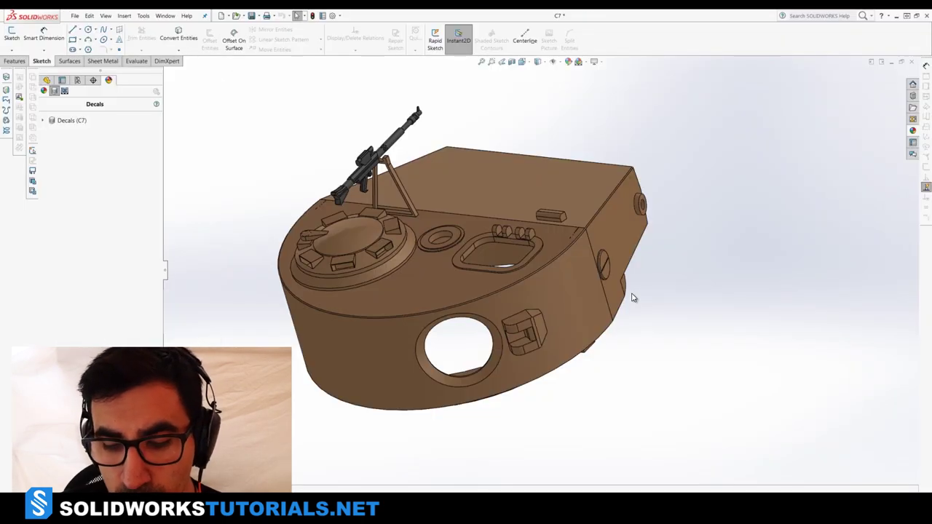
pyautogui.press('g')
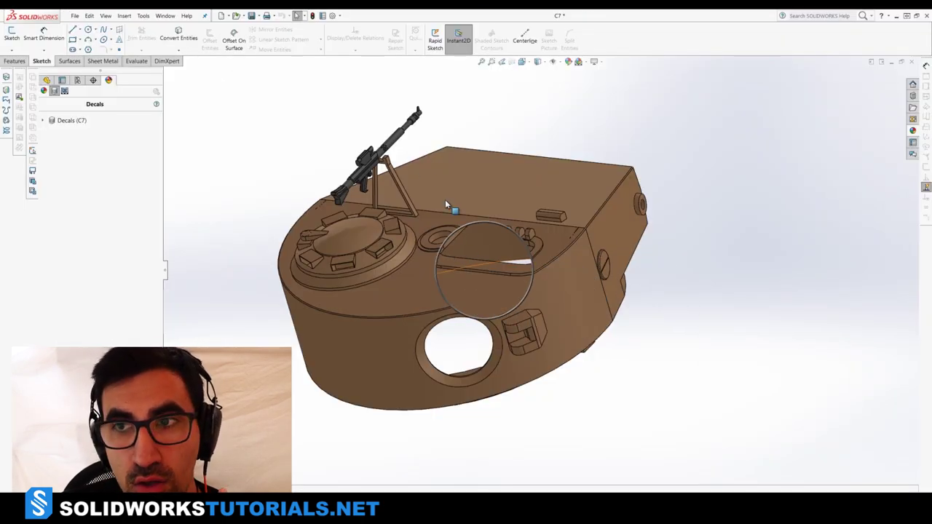
pyautogui.scroll(2, 360, 166)
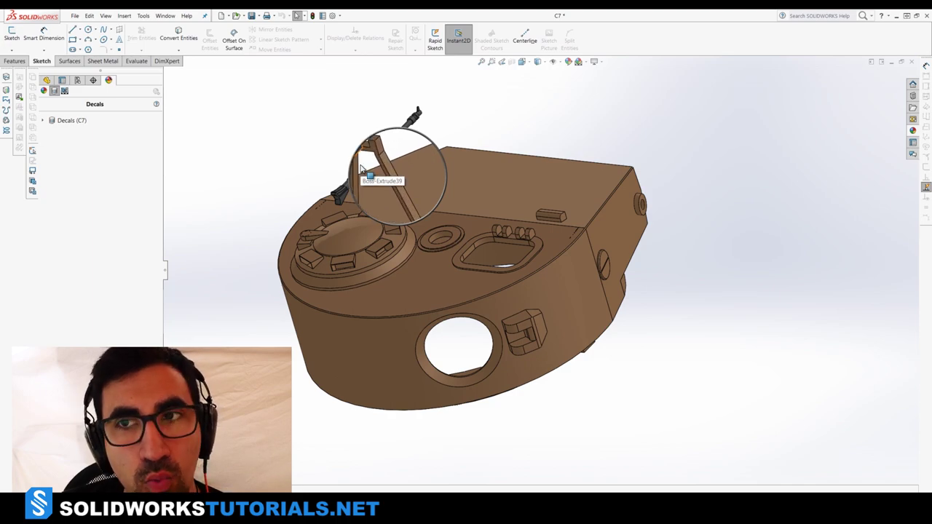
pyautogui.scroll(-2, 360, 168)
pyautogui.press('Escape')
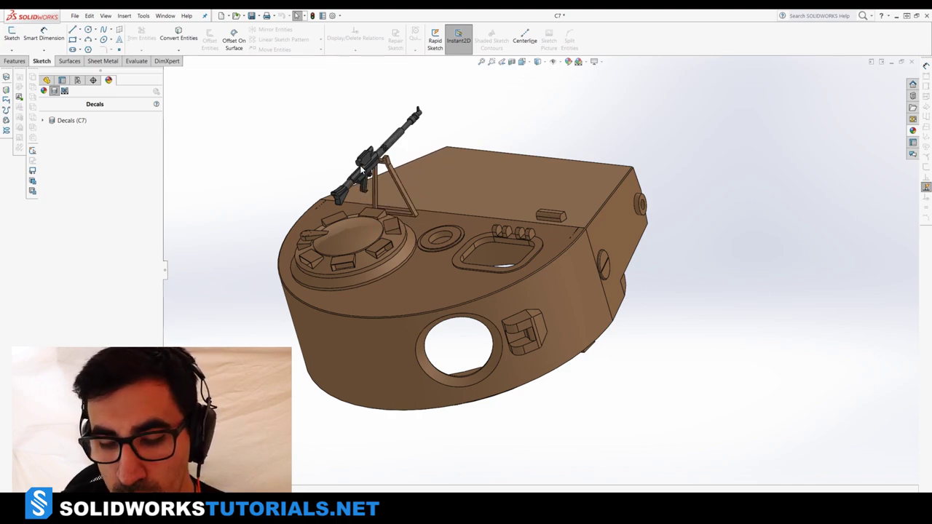
# Step: Zoom back in until the brown turret fills the graphics area
pyautogui.scroll(5, 455, 261)
pyautogui.scroll(3, 456, 262)
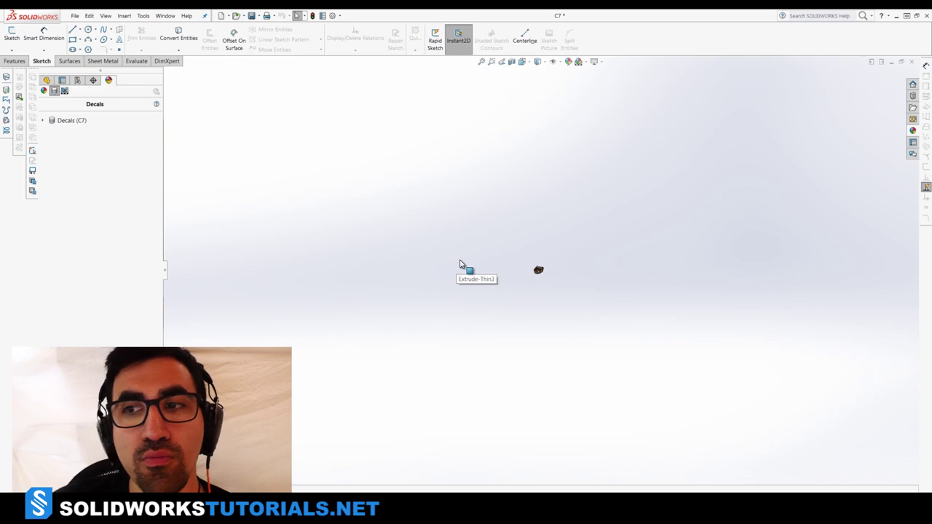
pyautogui.scroll(-6, 460, 261)
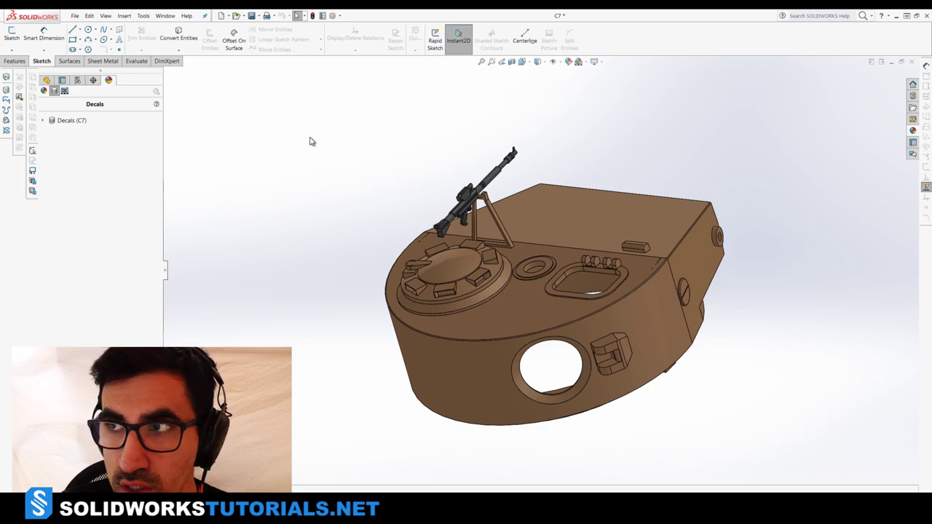
# Step: Create a new part, rebuild it to exit its line sketch, and return to the C7 turret
pyautogui.hotkey('ctrl', 'n')
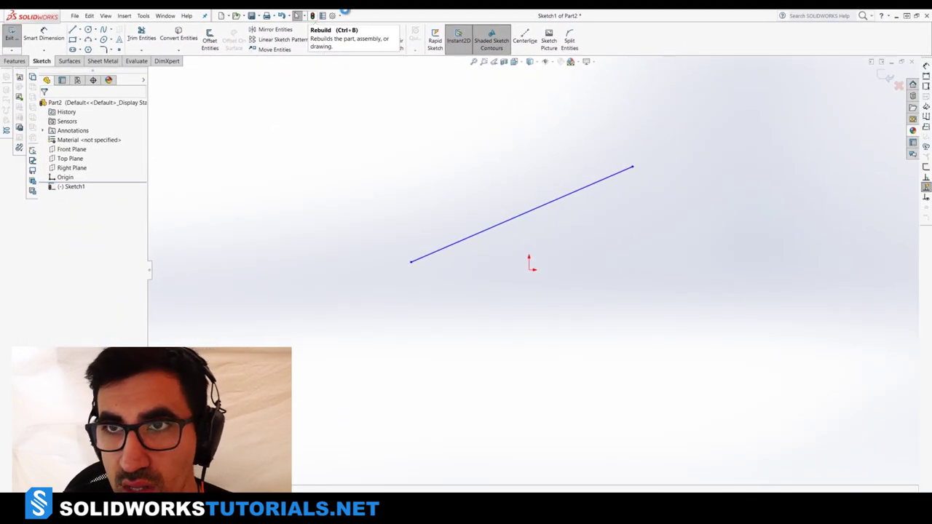
pyautogui.click(312, 15)
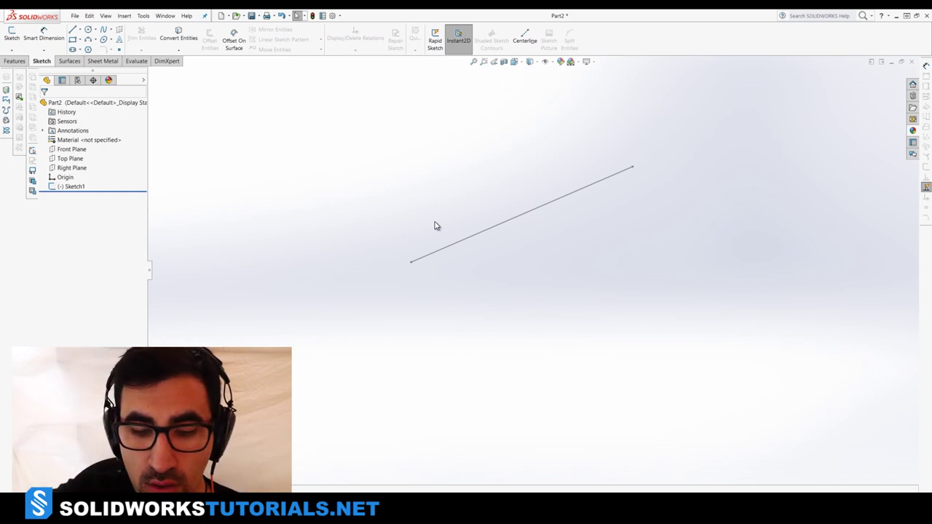
pyautogui.hotkey('ctrl', 'Tab')
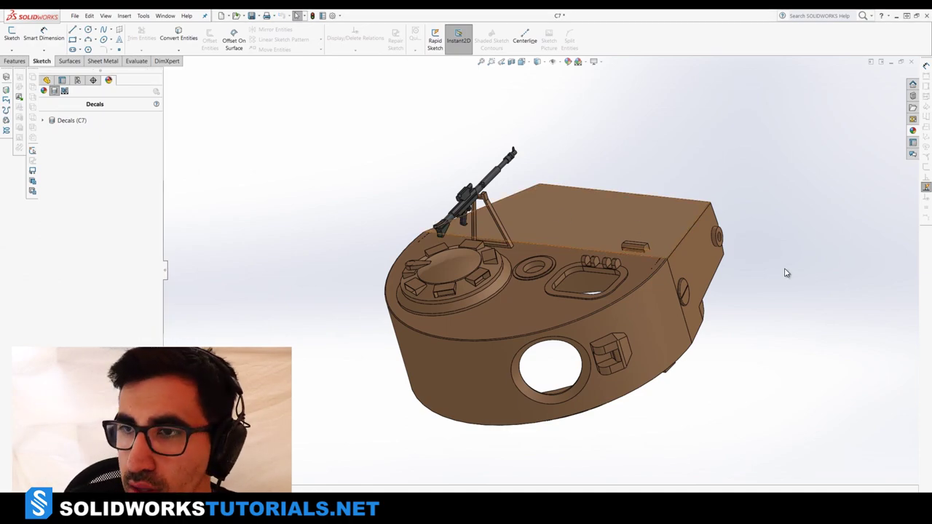
# Step: Rotate the turret and set the view Normal To the side face carrying the 131 decal
pyautogui.moveTo(786, 270); pyautogui.dragTo(479, 334, button='middle')
pyautogui.press('space')
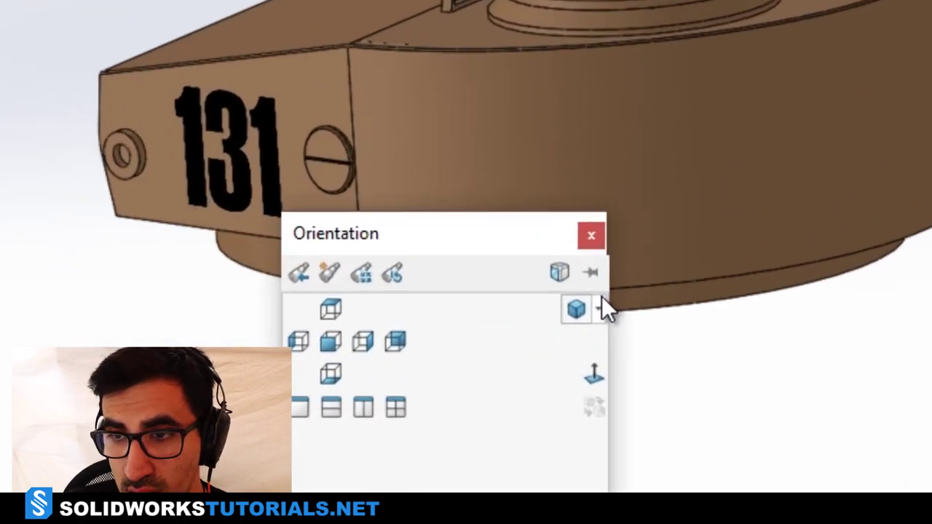
pyautogui.click(552, 368)
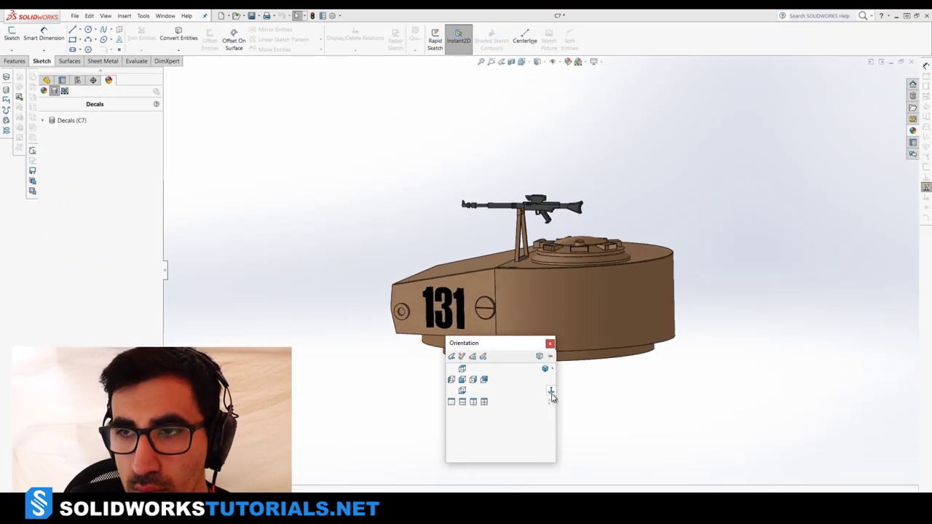
pyautogui.click(555, 369)
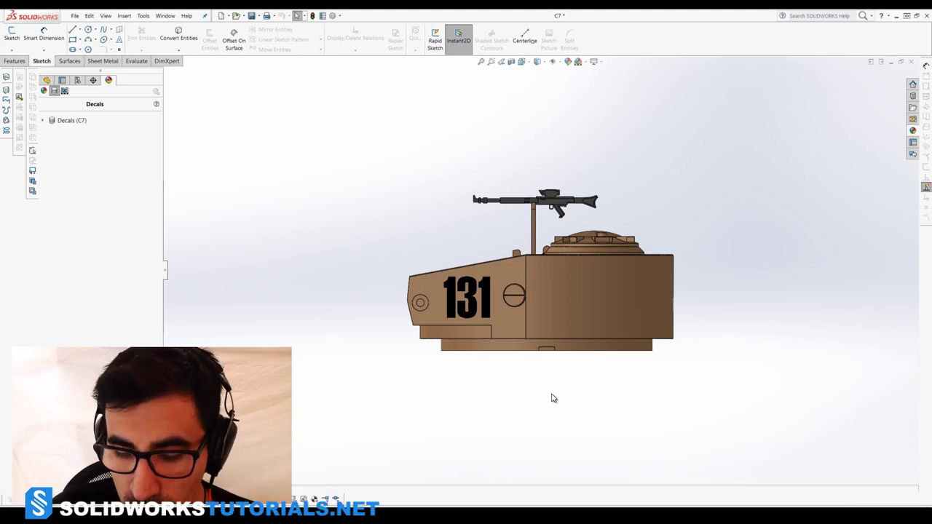
# Step: Turn on the View Selector cube, pick a corner isometric view, then turn the cube off
pyautogui.press('space')
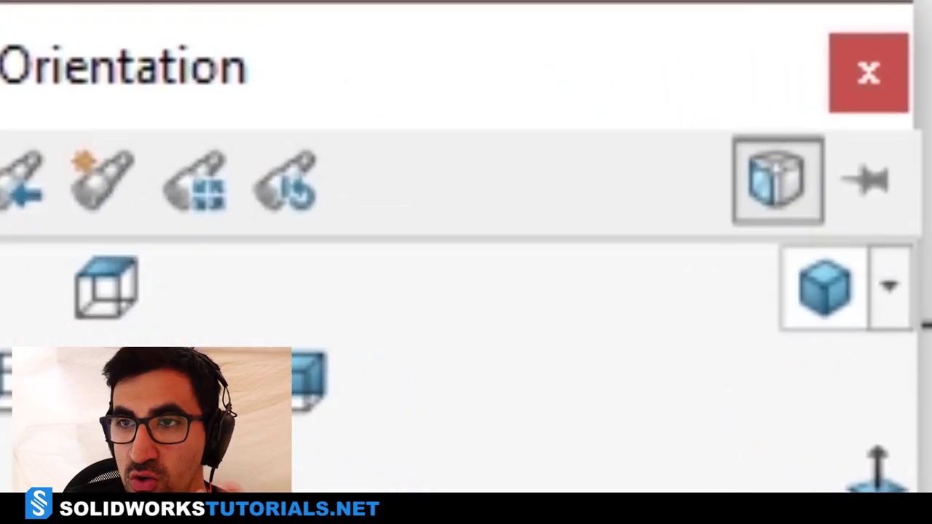
pyautogui.click(777, 180)
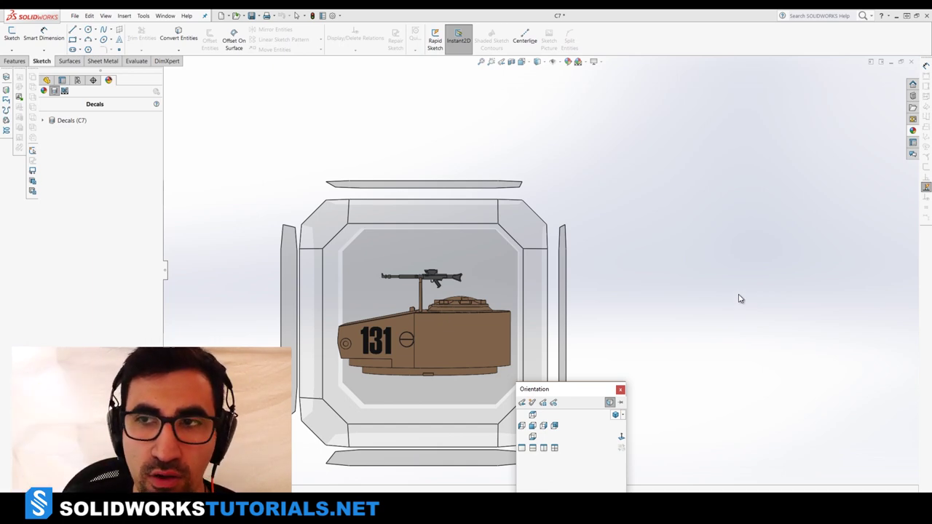
pyautogui.moveTo(531, 235)
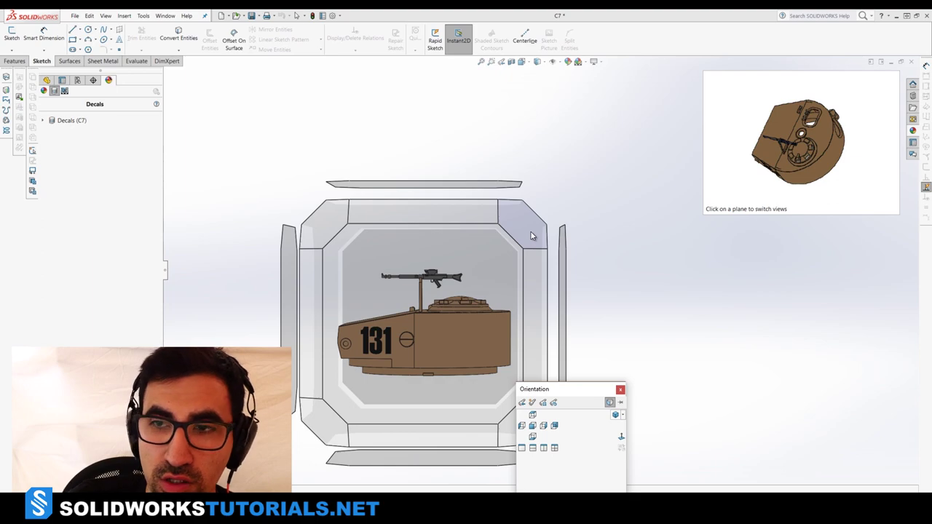
pyautogui.click(532, 235)
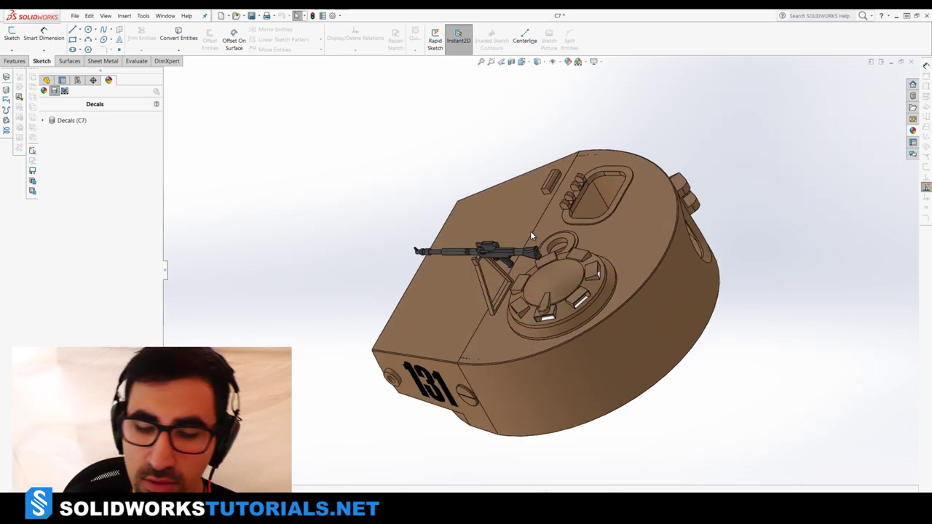
pyautogui.press('space')
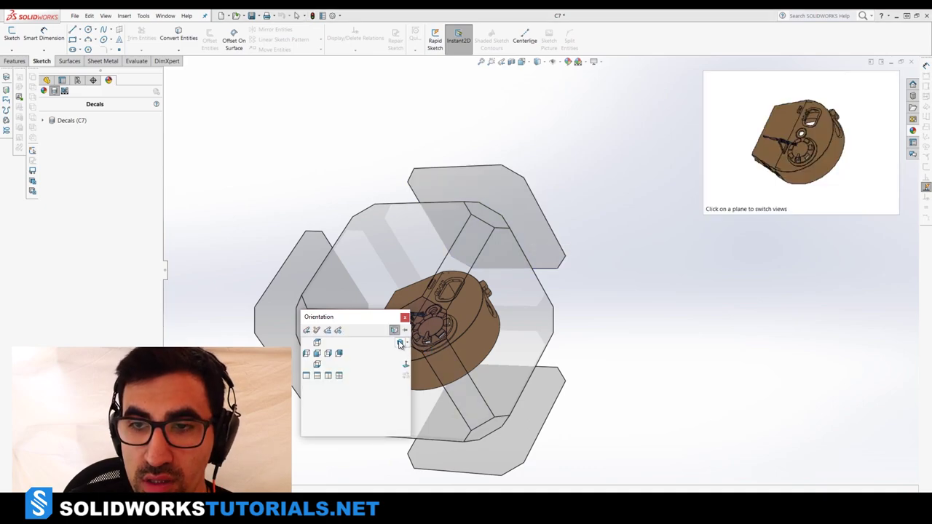
pyautogui.click(394, 330)
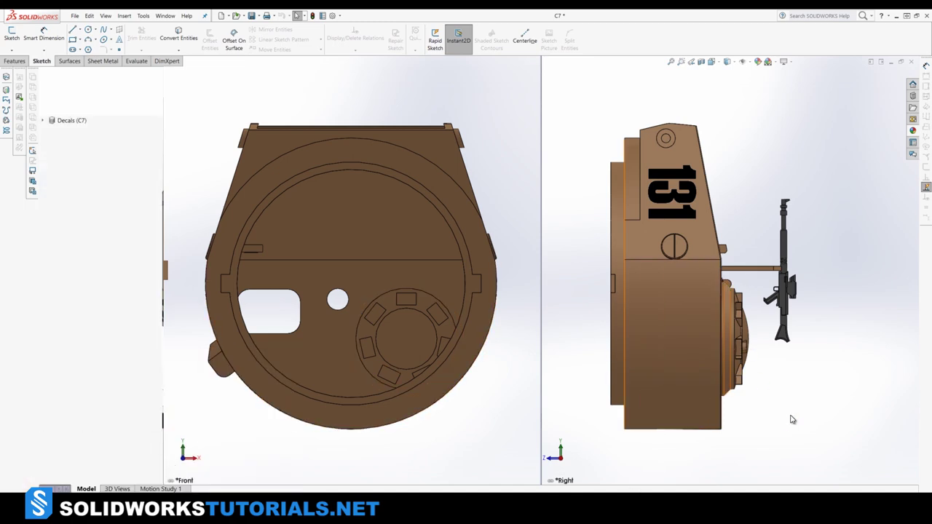
# Step: Switch to the four-pane layout, then orbit and zoom the Trimetric pane's turret to see its top
pyautogui.hotkey('shift', 'Up')
pyautogui.hotkey('shift', 'Up')
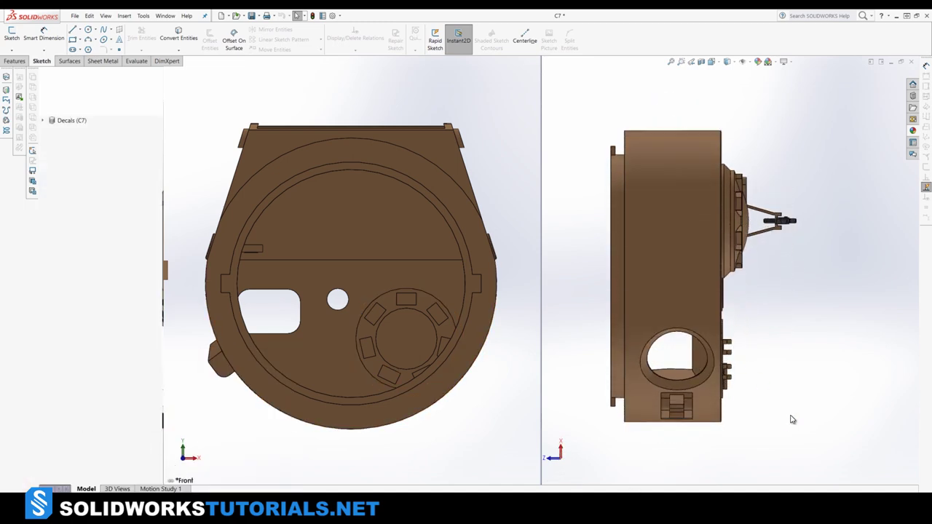
pyautogui.press('space')
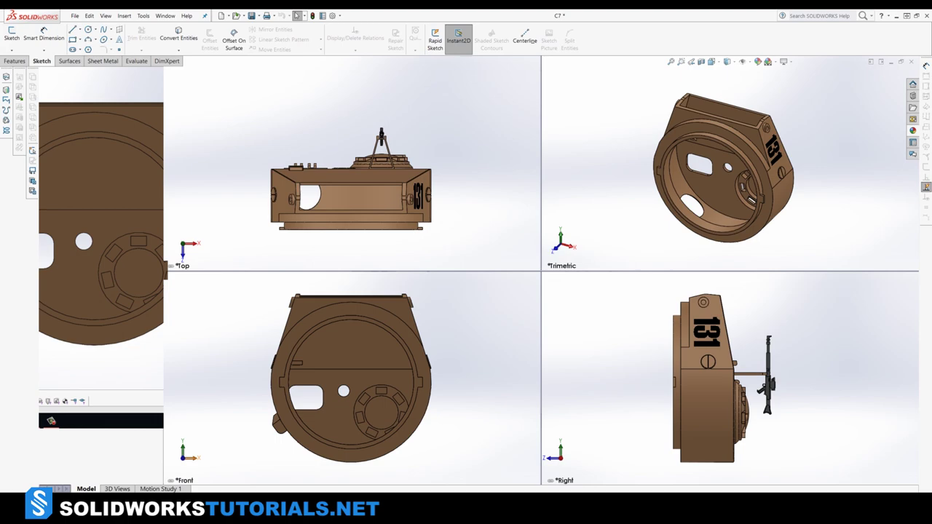
pyautogui.moveTo(788, 184); pyautogui.dragTo(717, 120, button='middle')
pyautogui.scroll(3, 704, 125)
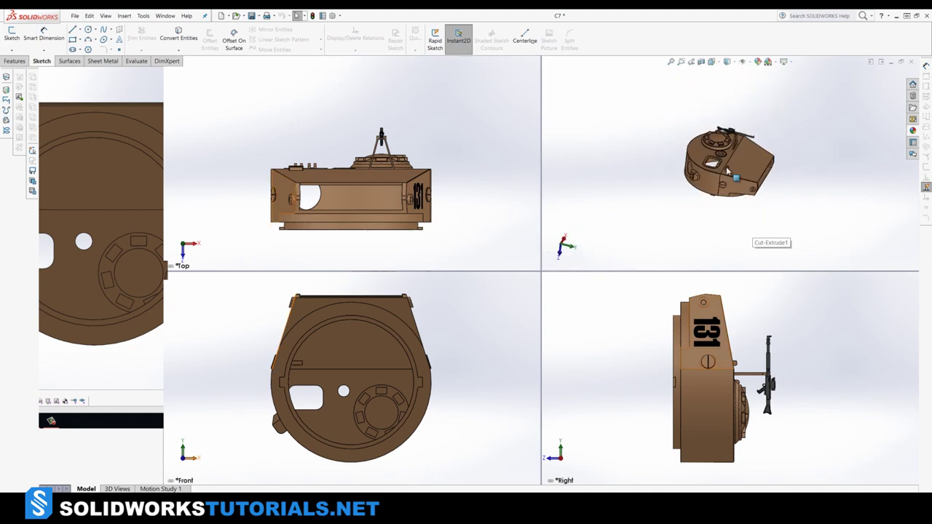
pyautogui.scroll(-1, 705, 125)
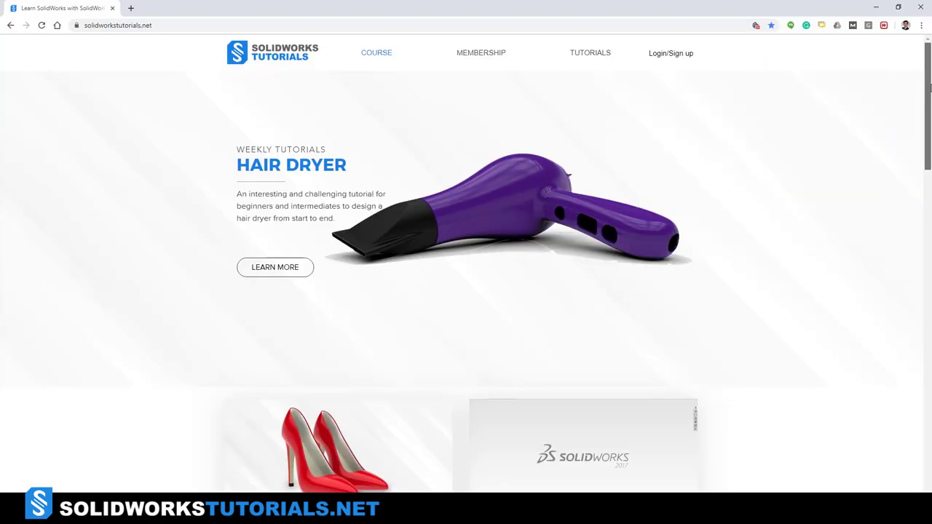
# Step: Scroll through the solidworkstutorials.net pages to the Product Tutorials listing
pyautogui.moveTo(929, 88); pyautogui.dragTo(929, 321)
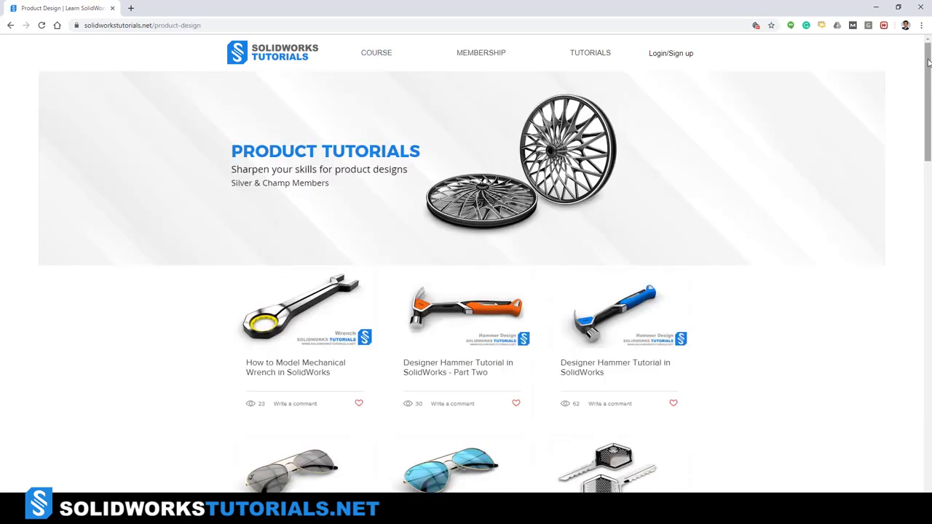
pyautogui.moveTo(929, 63); pyautogui.dragTo(929, 232)
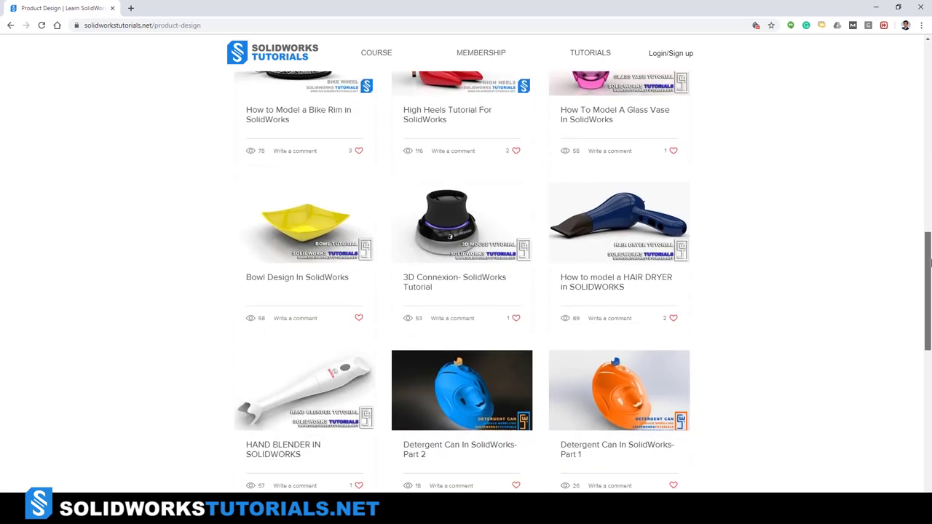
pyautogui.scroll(-5, 930, 262)
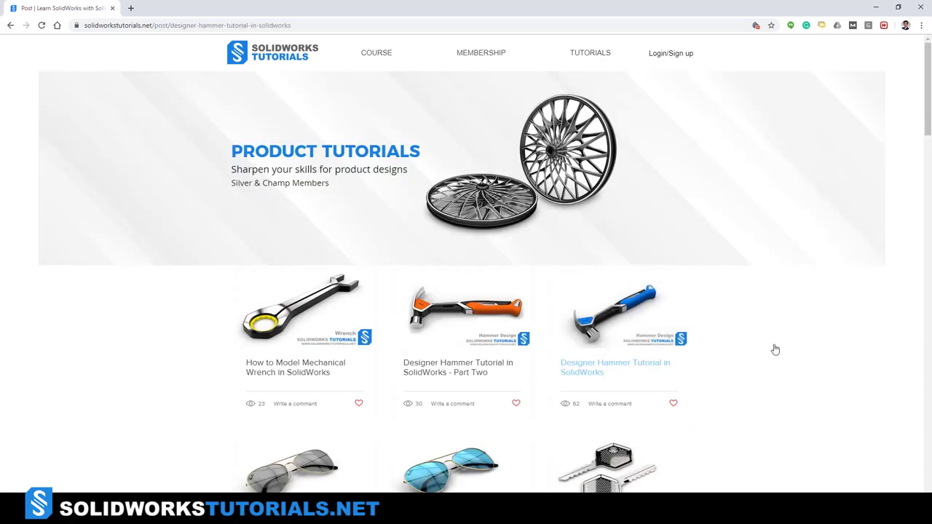